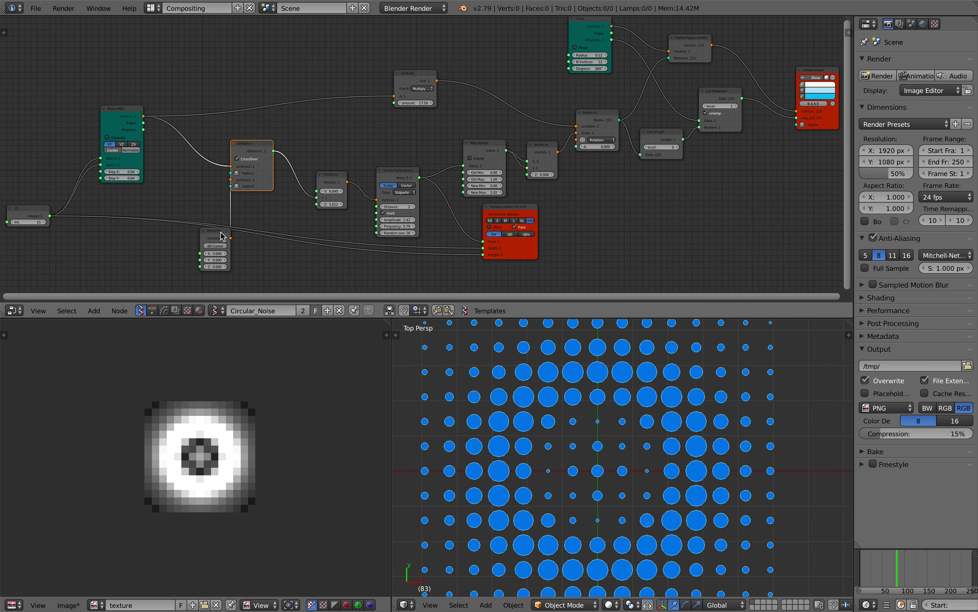
Move the Vector in node feeding vertices2 further from the Distance node and set the grid integer to 25
left_click_drag(214, 231, 171, 234)
middle_click_drag(40, 224, 56, 214)
left_click_drag(44, 211, 63, 210)
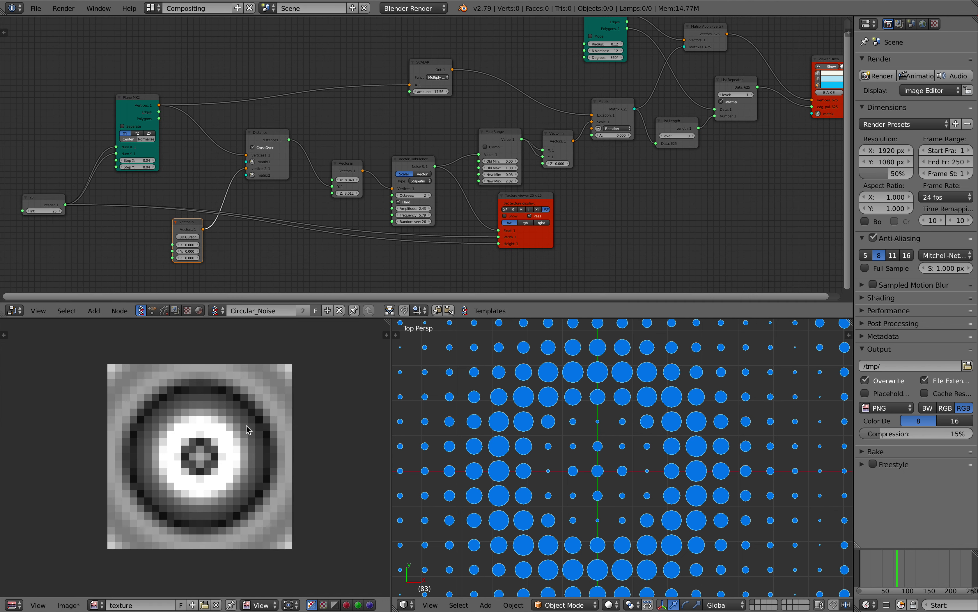
Rearrange the Vector Turbulence node and the Vector in node placed between Distance and Vector Turbulence
scroll(518, 198, "up", 2)
left_click(509, 201)
middle_click_drag(495, 196, 505, 184)
mouse_move(382, 197)
left_mouse_down()
mouse_move(404, 197)
mouse_move(390, 198)
left_mouse_up()
scroll(419, 151, "up", 1)
left_click(343, 133)
left_click_drag(303, 144, 290, 129)
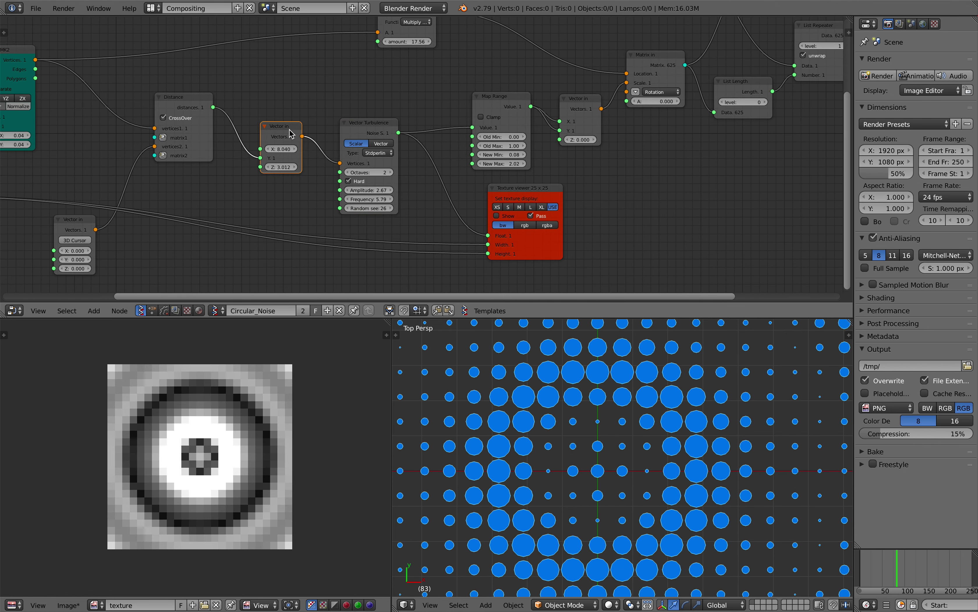
Try the Blender, Newperlin, Voronoi_F1 and Voronoi_Crackle noise types on Vector Turbulence, ending on Stdperlin
scroll(279, 162, "up", 1)
left_click(372, 154)
left_click(397, 139)
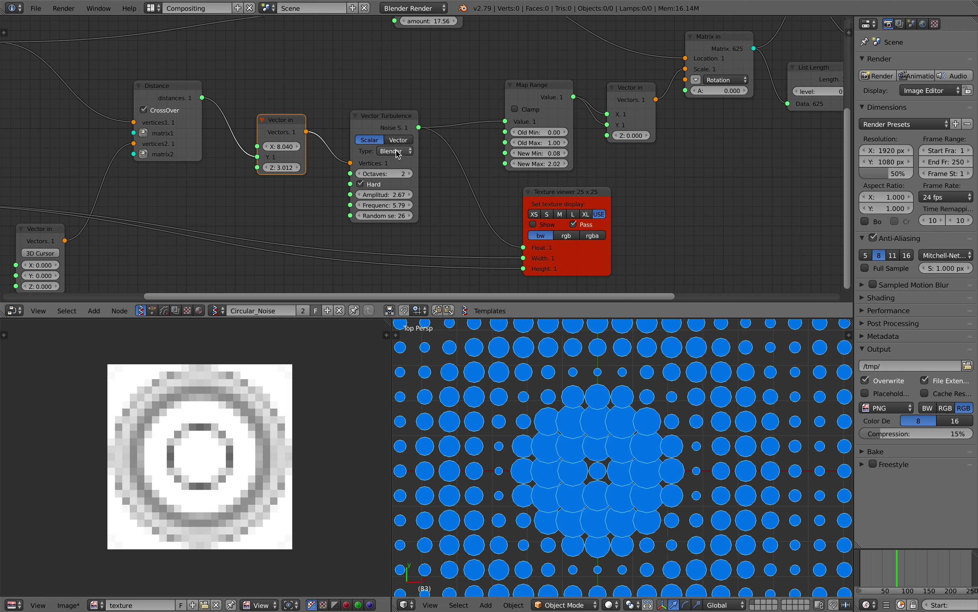
left_click(399, 152)
left_click(398, 127)
left_click(396, 151)
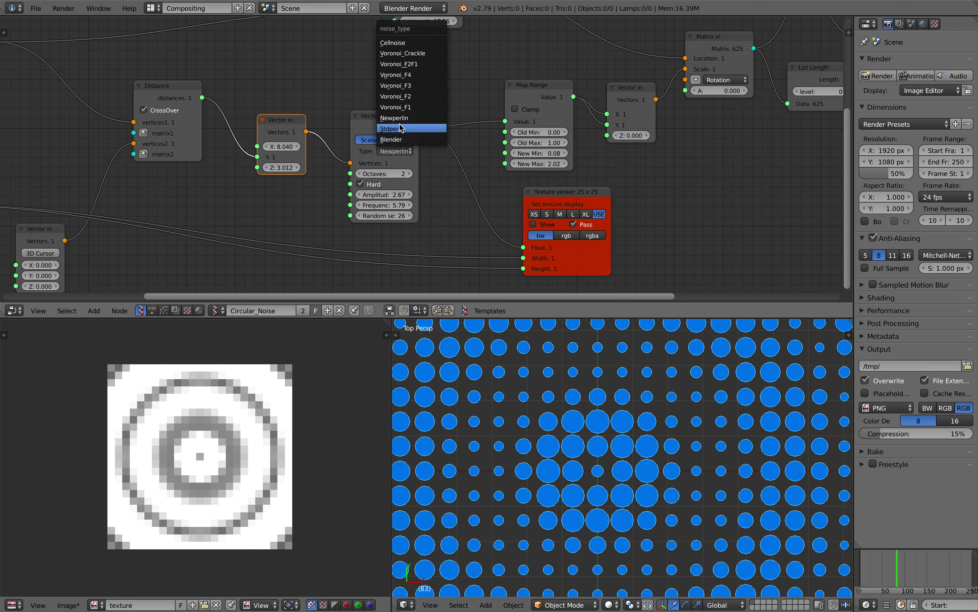
left_click(398, 108)
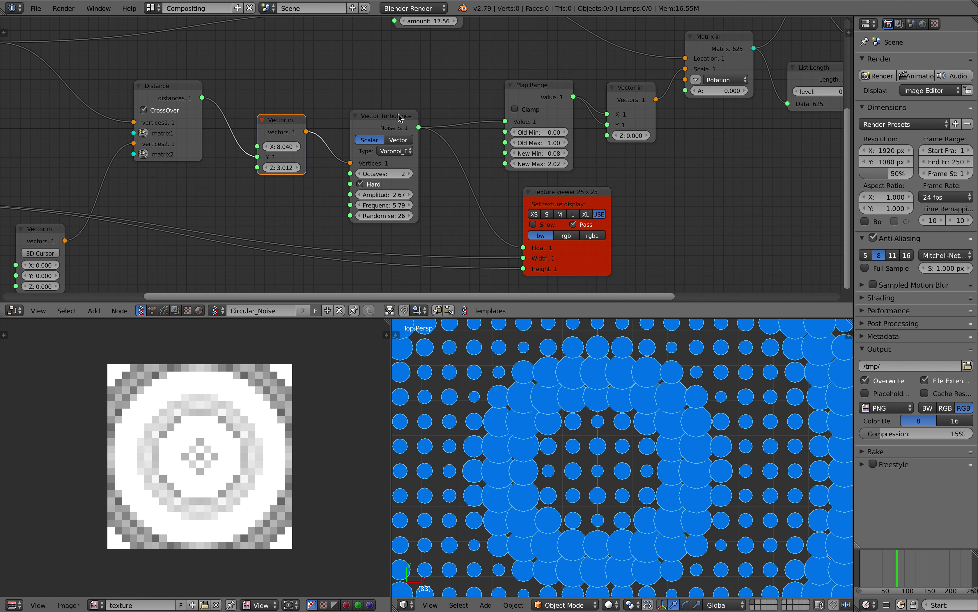
left_click(405, 153)
left_click(404, 55)
scroll(458, 206, "down", 1)
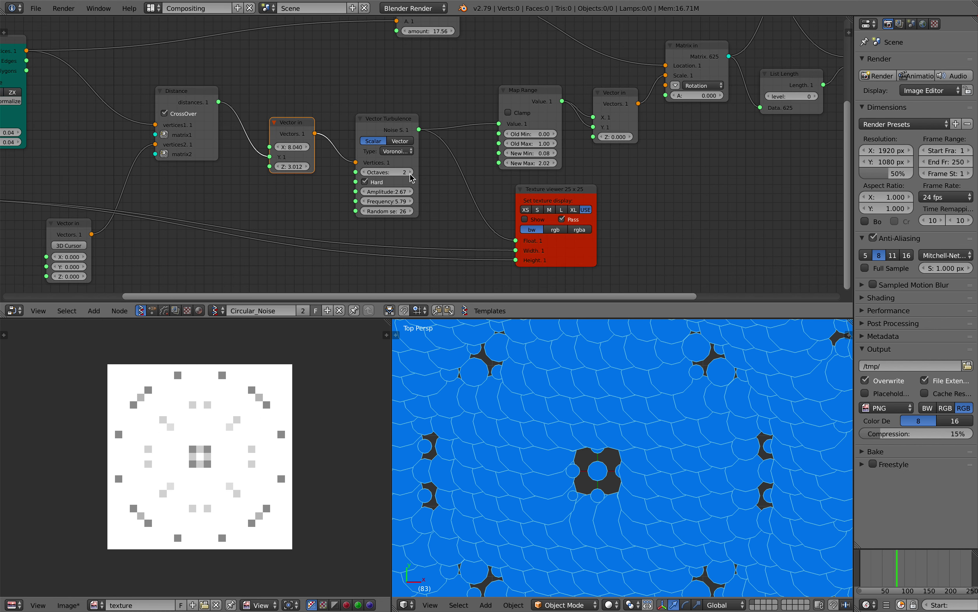
left_click(391, 155)
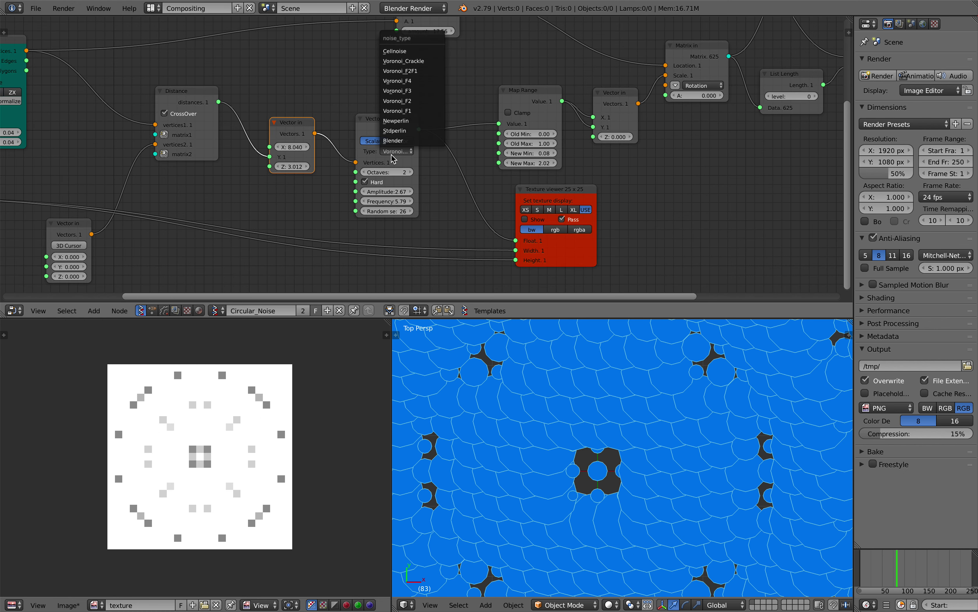
left_click(403, 131)
Set the Frequency of the Vector Turbulence node to 5.61
middle_click_drag(355, 191, 370, 184)
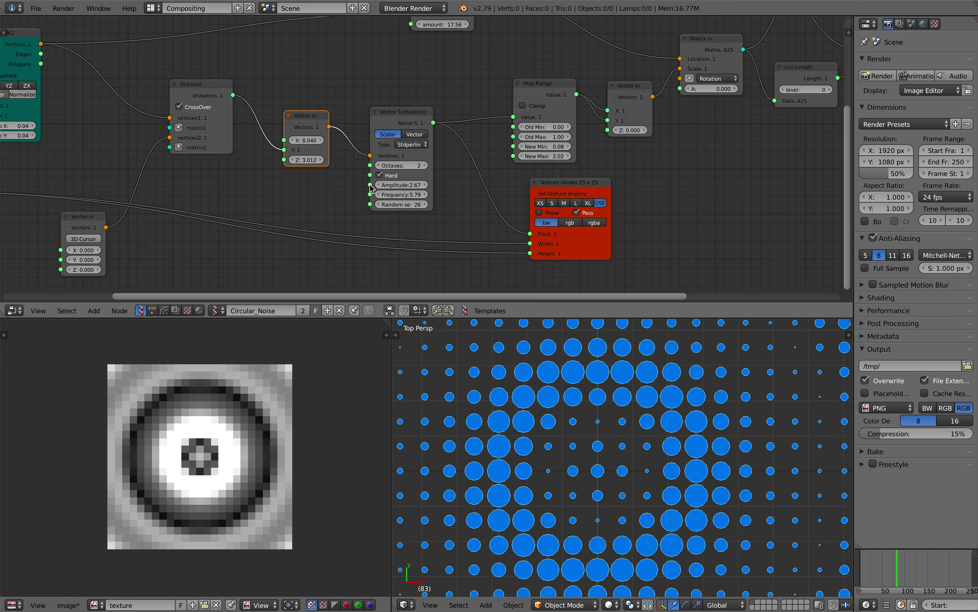
mouse_move(401, 195)
left_mouse_down()
mouse_move(381, 195)
mouse_move(395, 195)
left_mouse_up()
scroll(531, 369, "down", 4)
middle_click_drag(524, 362, 527, 349, "shift")
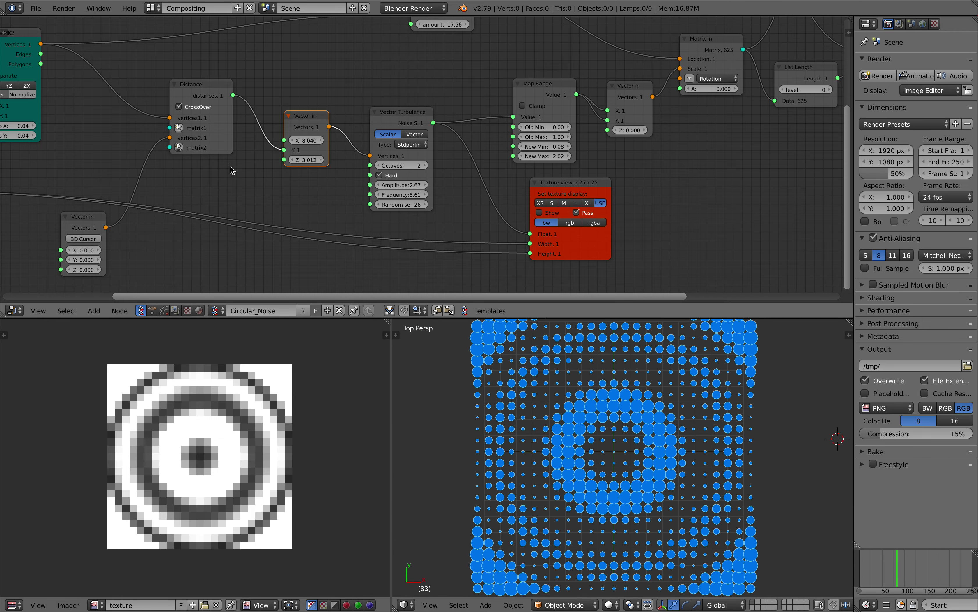
Set the Vector Turbulence node's Random seed to 96 and its Octaves to 1
scroll(302, 176, "down", 2)
mouse_move(402, 197)
left_mouse_down()
mouse_move(430, 197)
mouse_move(401, 181)
left_mouse_up()
left_click(382, 164)
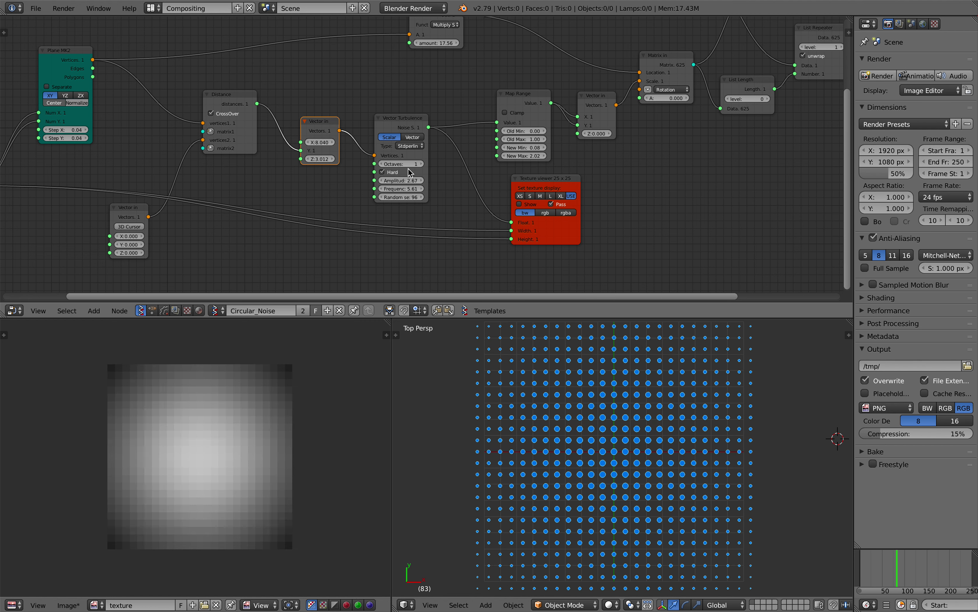
Turn off Hard on Vector Turbulence, and set its Octaves to 3 and Amplitude to 1.35
left_click_drag(406, 163, 394, 183)
left_click(381, 164)
left_click(400, 173)
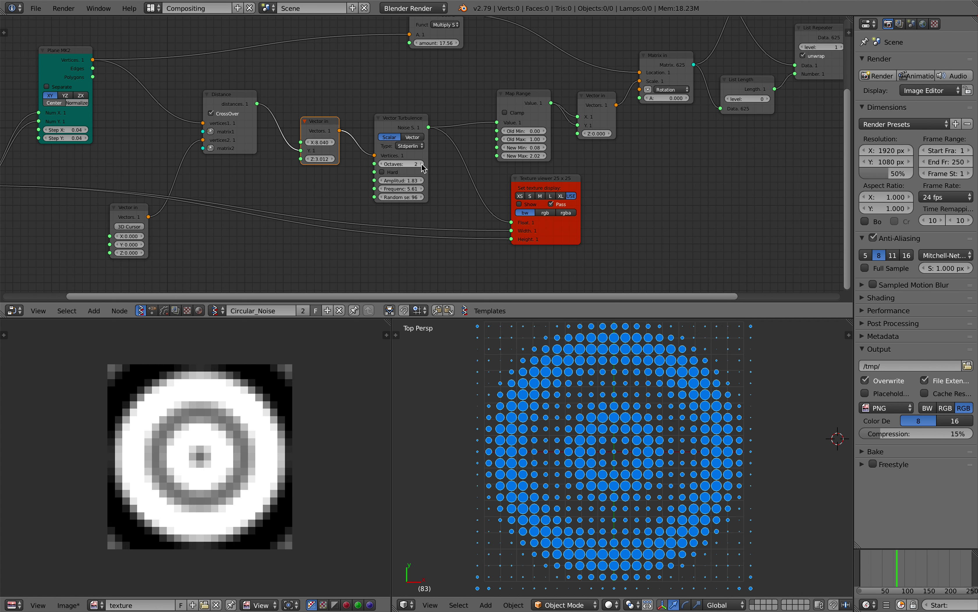
left_click(422, 164)
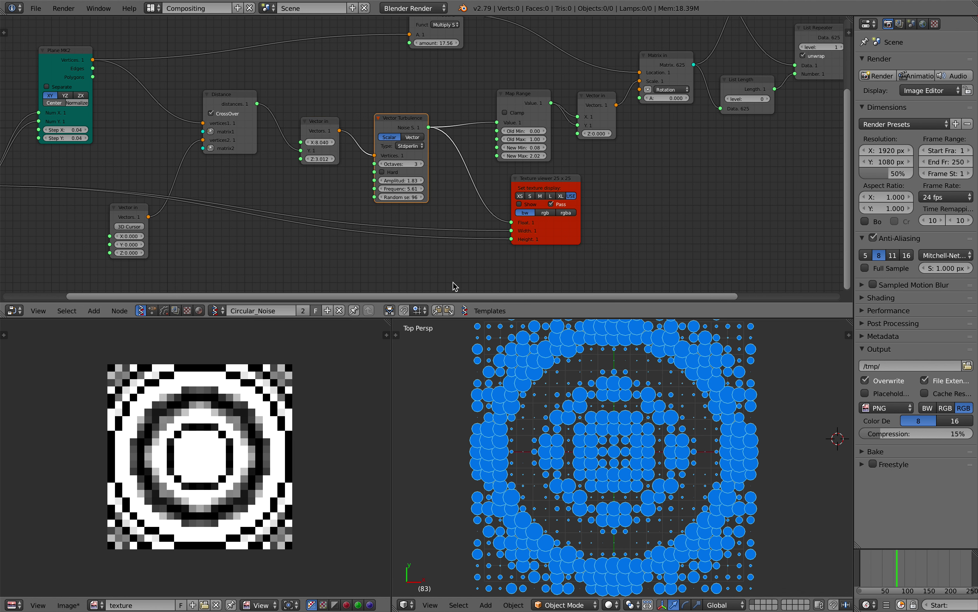
left_click_drag(405, 188, 375, 181)
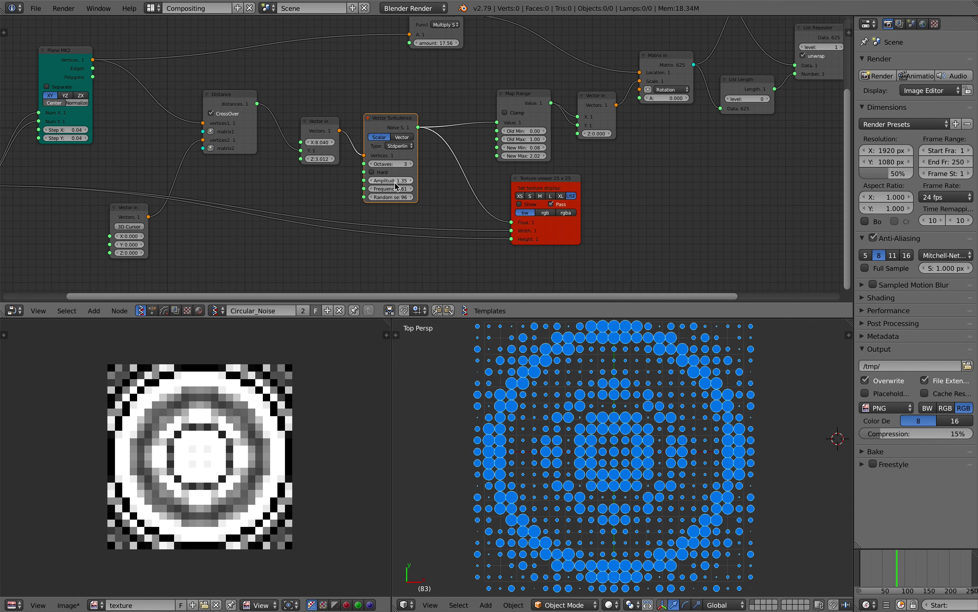
Reposition the Plane MK2 and integer nodes and set the grid integer to 5
scroll(379, 194, "down", 1)
middle_click_drag(416, 200, 440, 202)
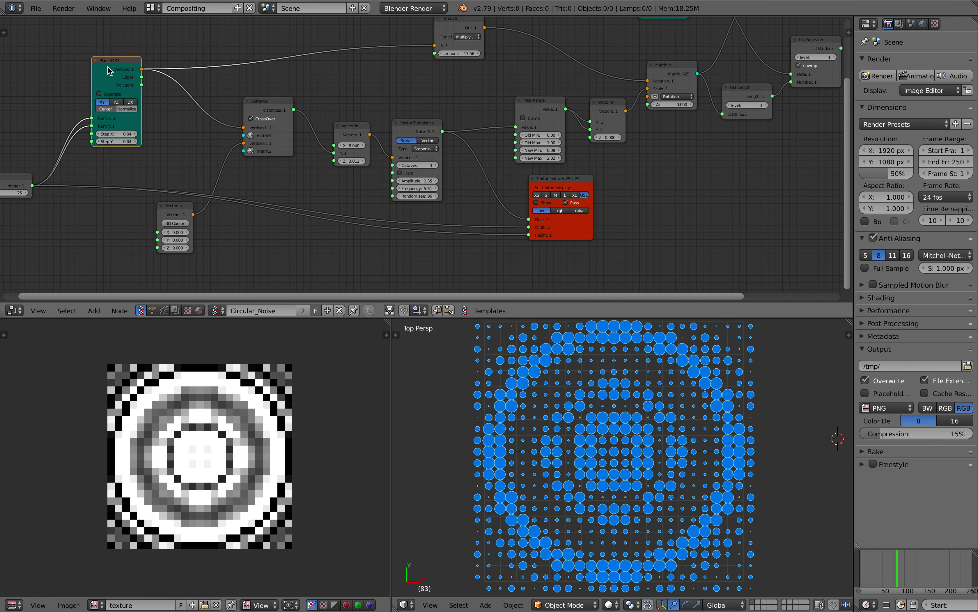
middle_click_drag(108, 66, 215, 56)
left_click_drag(227, 63, 219, 59)
left_click_drag(125, 164, 113, 165)
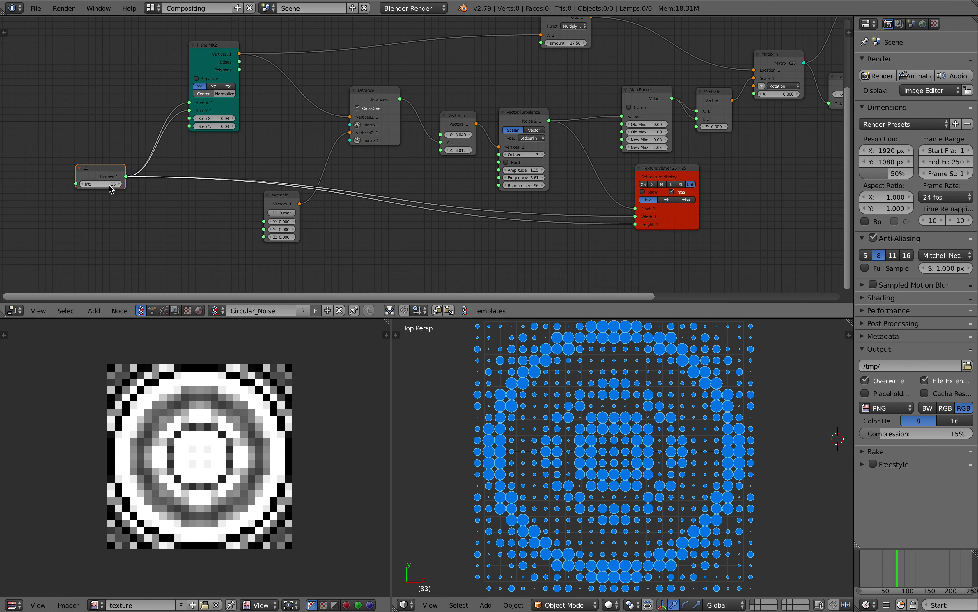
key("Return")
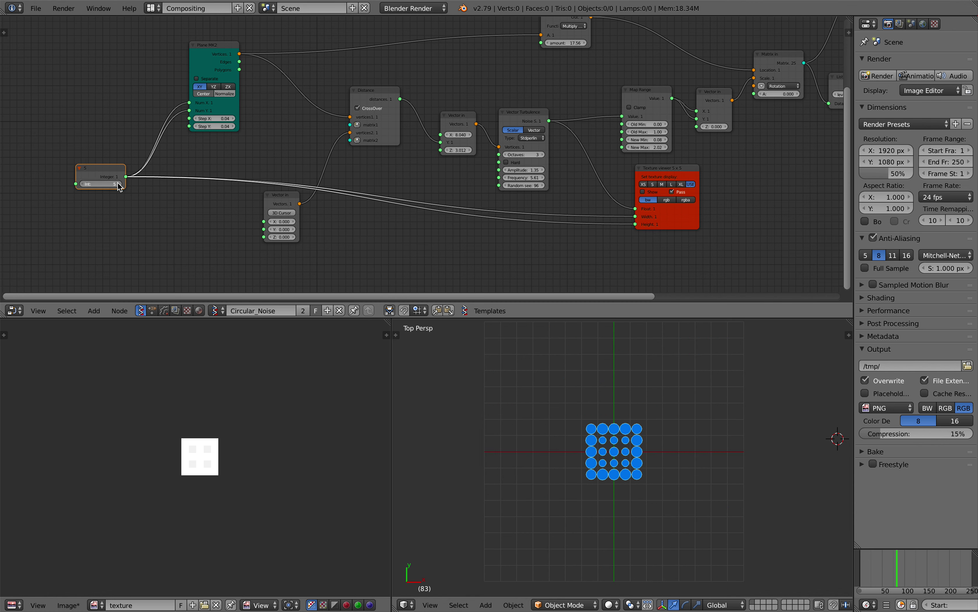
Raise the grid integer to 16 and move its node further from Plane MK2
left_click(118, 183)
left_click(118, 183)
left_click(118, 183)
left_click(118, 183)
left_click(118, 184)
left_click(118, 184)
left_click(118, 183)
left_click(118, 184)
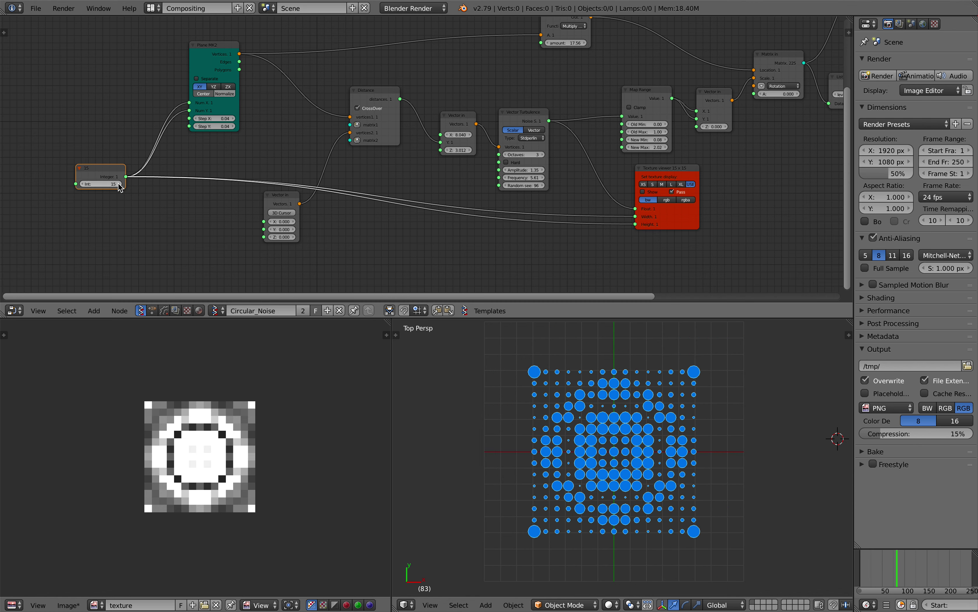
left_click(117, 183)
left_click_drag(106, 168, 91, 156)
scroll(172, 160, "up", 1)
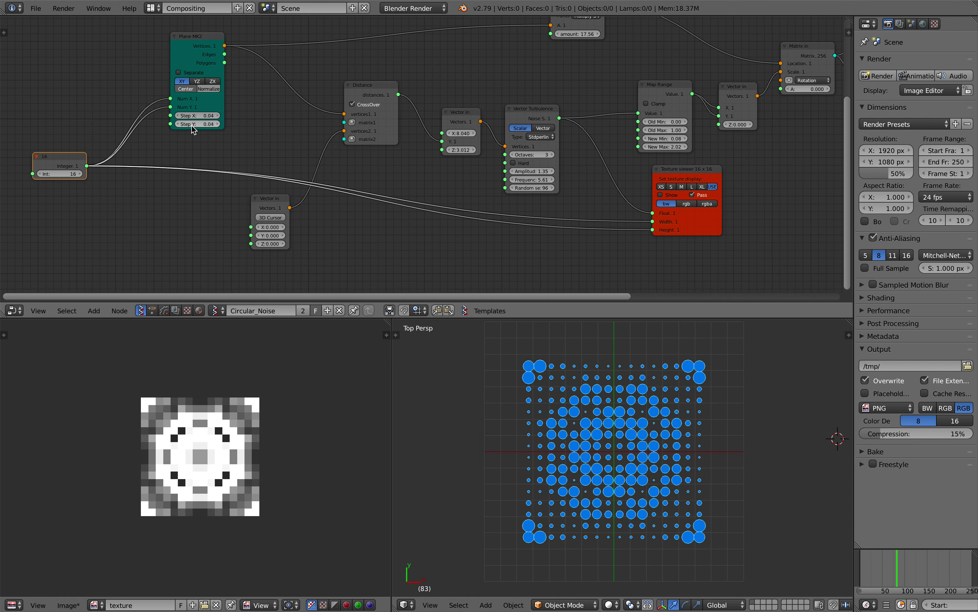
Set Step X and Step Y of Plane MK2 to 0.28 and the grid integer to 28
mouse_move(183, 70)
left_mouse_down()
mouse_move(168, 76)
mouse_move(186, 85)
left_mouse_up()
middle_click_drag(188, 120, 181, 148)
left_click_drag(178, 161, 277, 169)
left_click_drag(74, 201, 89, 234)
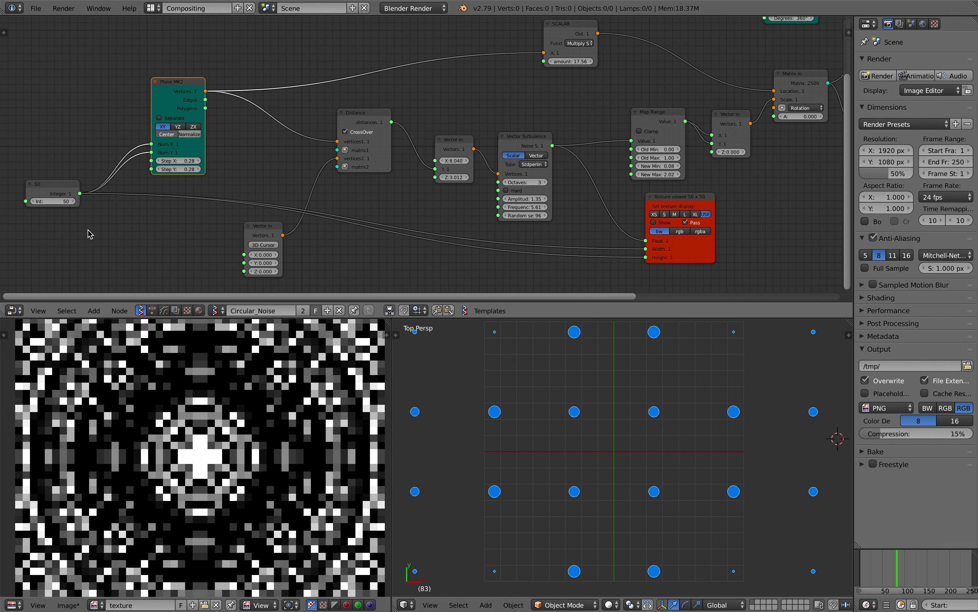
left_click_drag(61, 201, 25, 201)
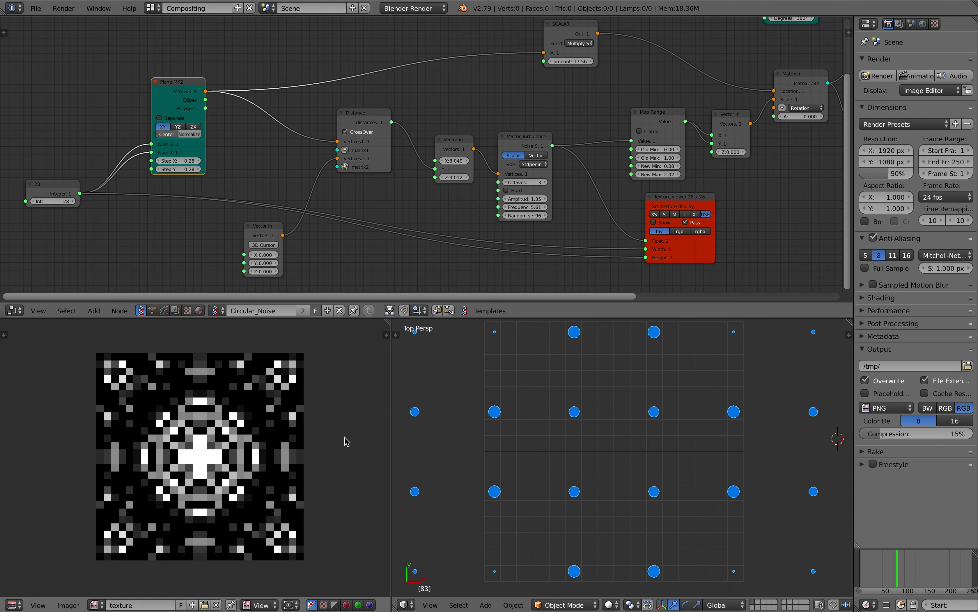
scroll(520, 402, "down", 2)
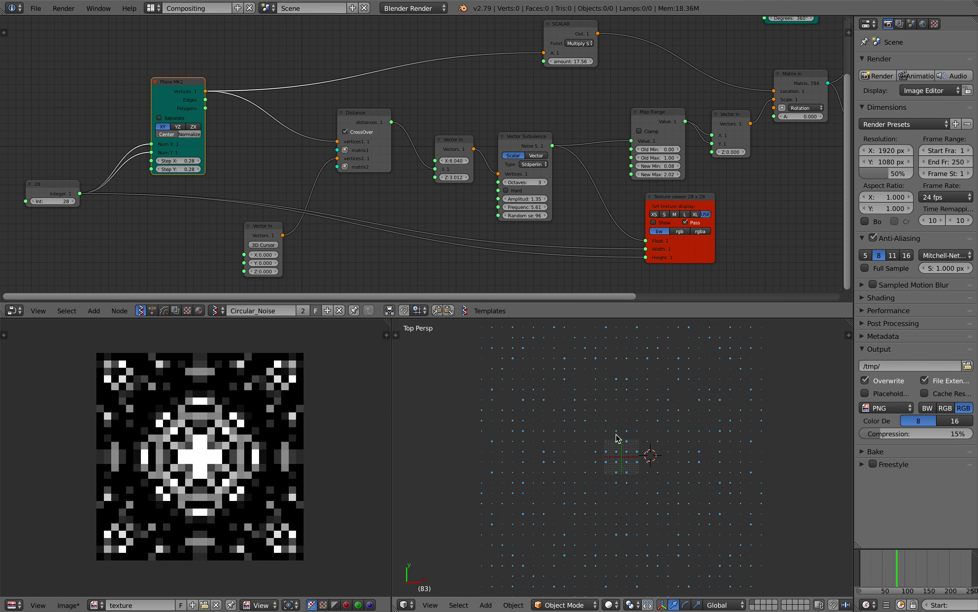
Enlarge the node editor and set the Circle node's Radius to 0.48
middle_click_drag(638, 263, 594, 269)
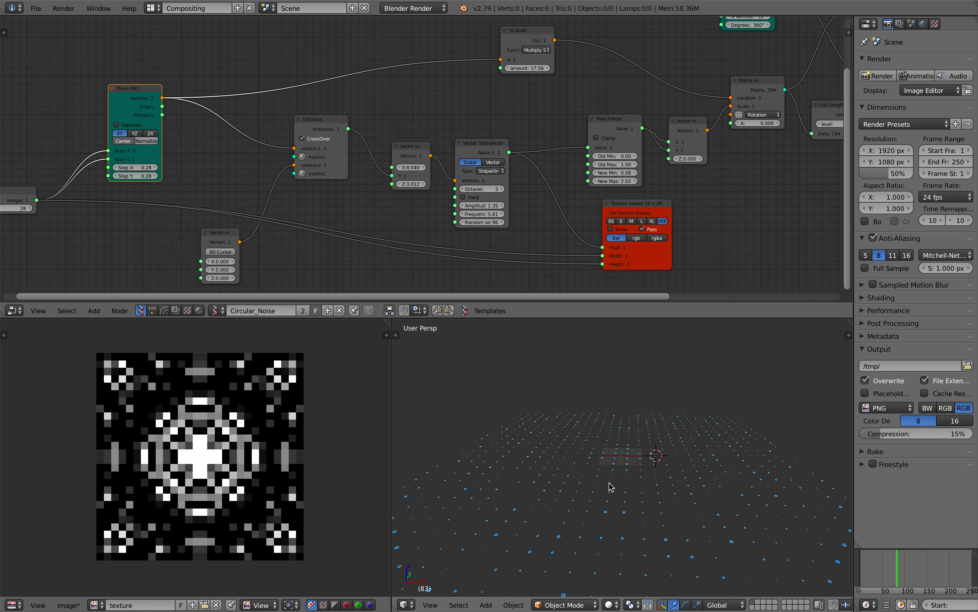
middle_click_drag(560, 464, 556, 466)
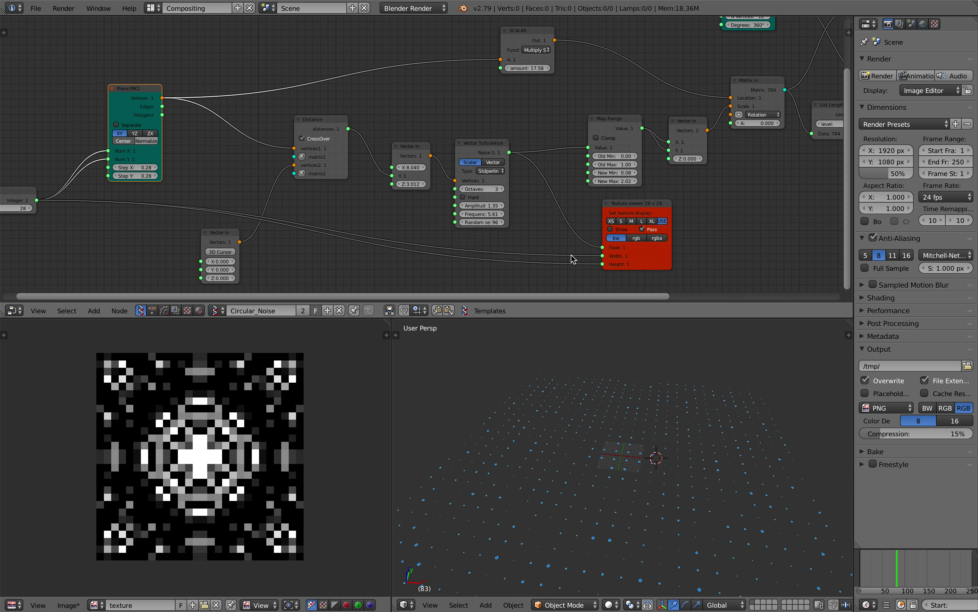
middle_click_drag(509, 203, 416, 207)
middle_click_drag(575, 163, 476, 208)
left_click_drag(523, 318, 527, 390)
middle_click_drag(543, 69, 425, 131)
scroll(424, 131, "up", 2)
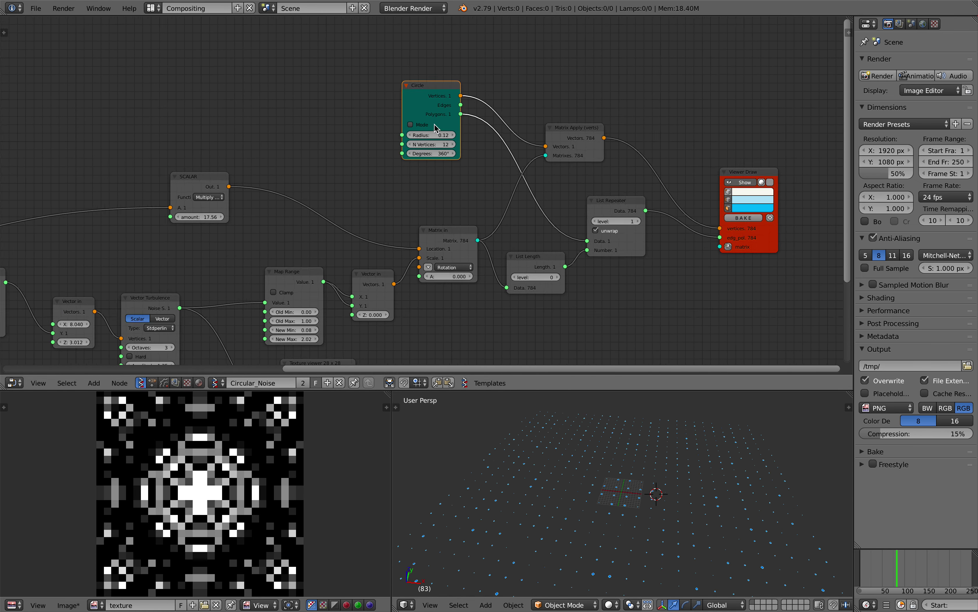
left_click_drag(431, 131, 441, 131)
middle_click_drag(595, 439, 602, 472)
mouse_move(438, 131)
left_mouse_down()
mouse_move(465, 130)
mouse_move(420, 130)
left_mouse_up()
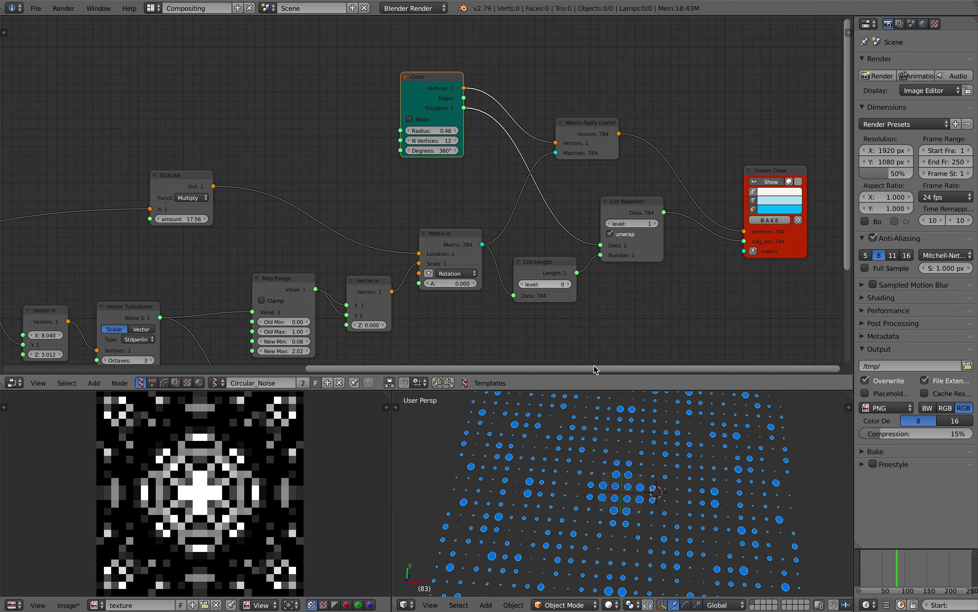
middle_click_drag(673, 459, 652, 465)
scroll(404, 182, "down", 2)
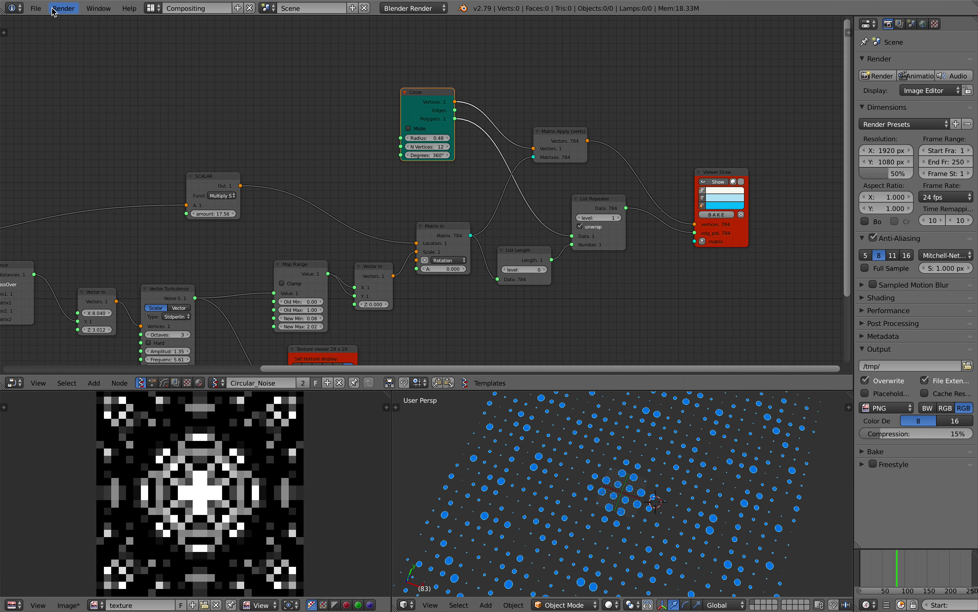
Open the recent file noise_test_013.blend
left_click(36, 8)
mouse_move(150, 47)
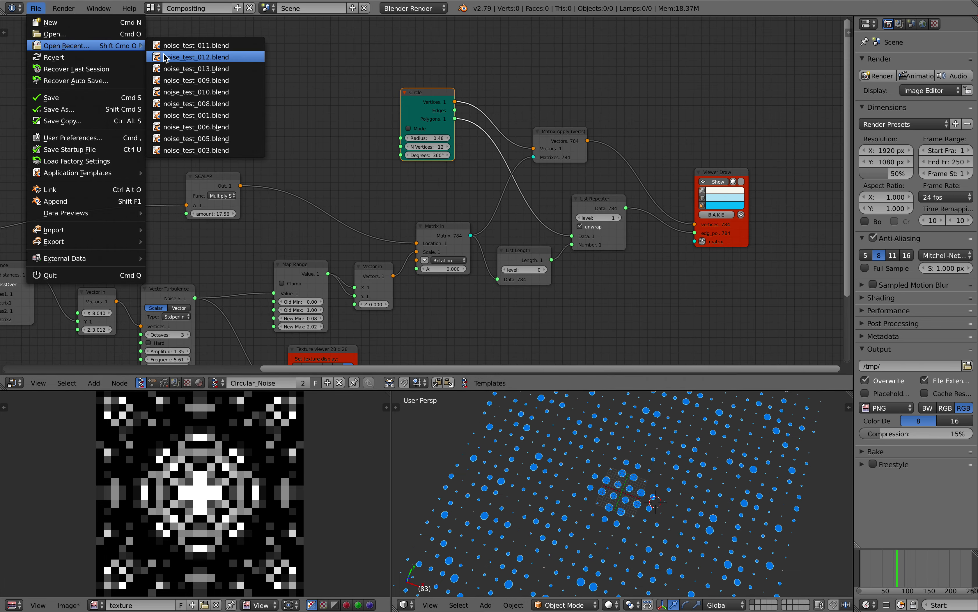
left_click(195, 69)
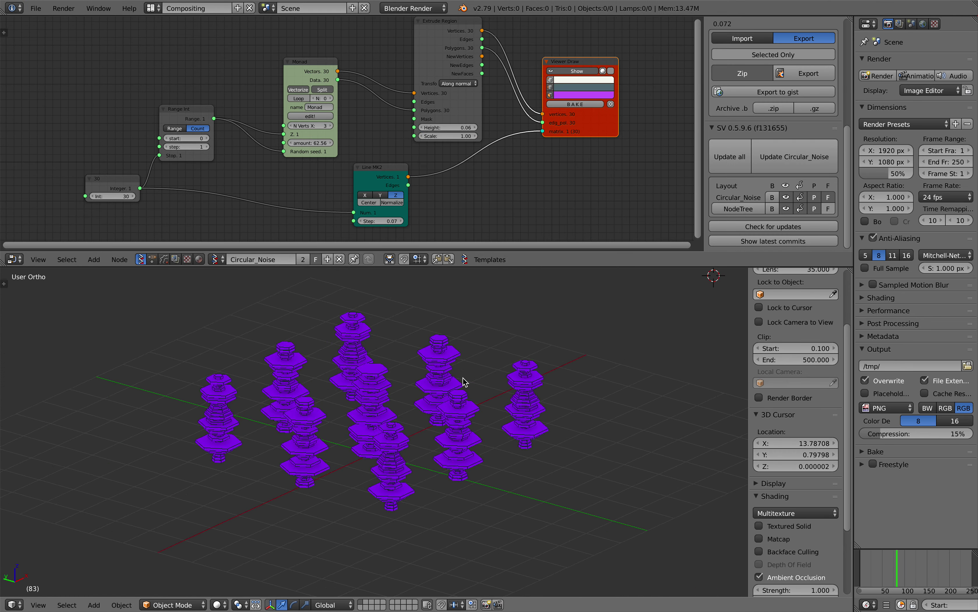
Open the Monad node group for editing
middle_click_drag(353, 124, 334, 149)
scroll(333, 150, "up", 3)
left_click(287, 145)
Enter a higher vertex count for the Circle node inside the Monad group to make the discs rounder
scroll(429, 86, "up", 3)
middle_click_drag(430, 86, 549, 213)
scroll(424, 155, "down", 2)
middle_click_drag(424, 155, 230, 179)
middle_click_drag(535, 92, 345, 136)
middle_click_drag(622, 128, 308, 106)
middle_click_drag(419, 49, 367, 136)
scroll(367, 137, "up", 1)
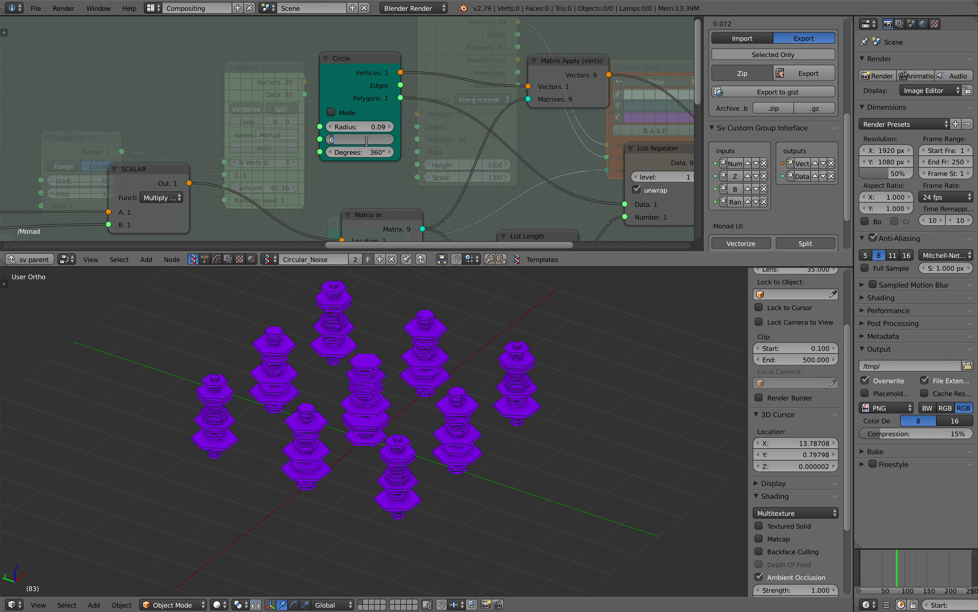
key("Return")
Make the node editor taller and collapse its properties sidebar
scroll(477, 378, "up", 2)
middle_click_drag(461, 376, 481, 377)
scroll(534, 209, "down", 3)
scroll(536, 210, "down", 1)
left_click_drag(578, 267, 573, 334)
left_click_drag(704, 211, 863, 235)
Set the Amplitude of Vector Turbulence inside the Monad to 2.97 and return to the parent node tree
middle_click_drag(485, 287, 526, 198)
middle_click_drag(455, 242, 529, 193)
middle_click_drag(459, 350, 373, 402)
middle_click_drag(266, 241, 444, 204)
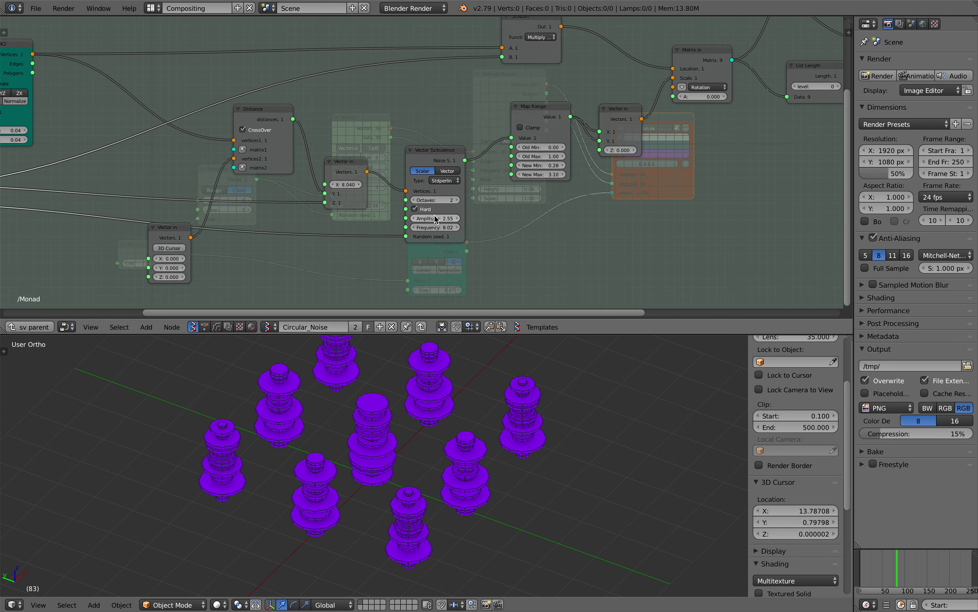
left_click_drag(435, 218, 452, 218)
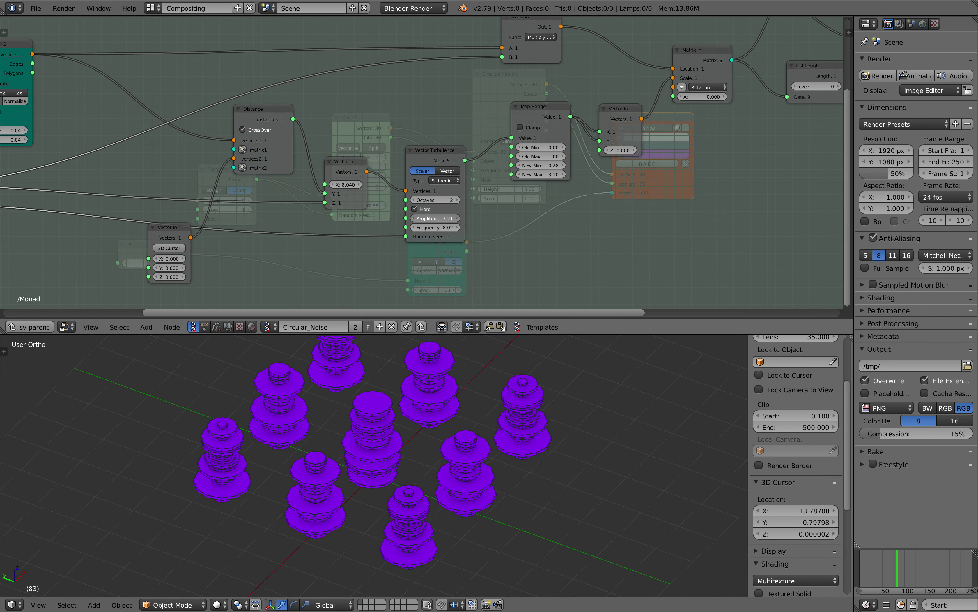
left_click(30, 327)
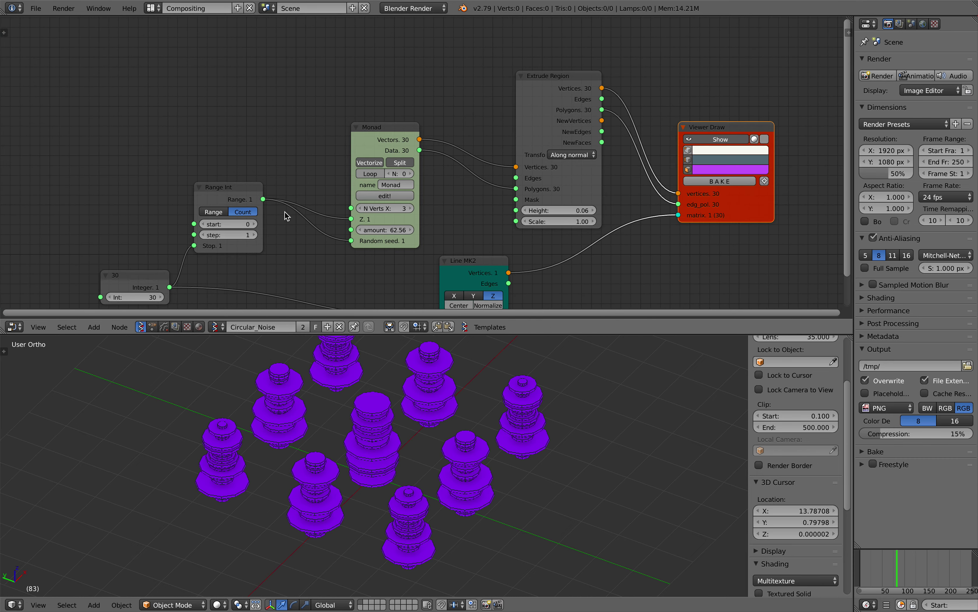
Set N Verts X on the Monad node to 5
left_click(403, 164)
left_click(403, 164)
left_click(402, 165)
left_click(351, 165)
key("ctrl+z")
left_click(351, 165)
mouse_move(442, 457)
middle_mouse_down()
mouse_move(467, 436)
mouse_move(442, 446)
middle_mouse_up()
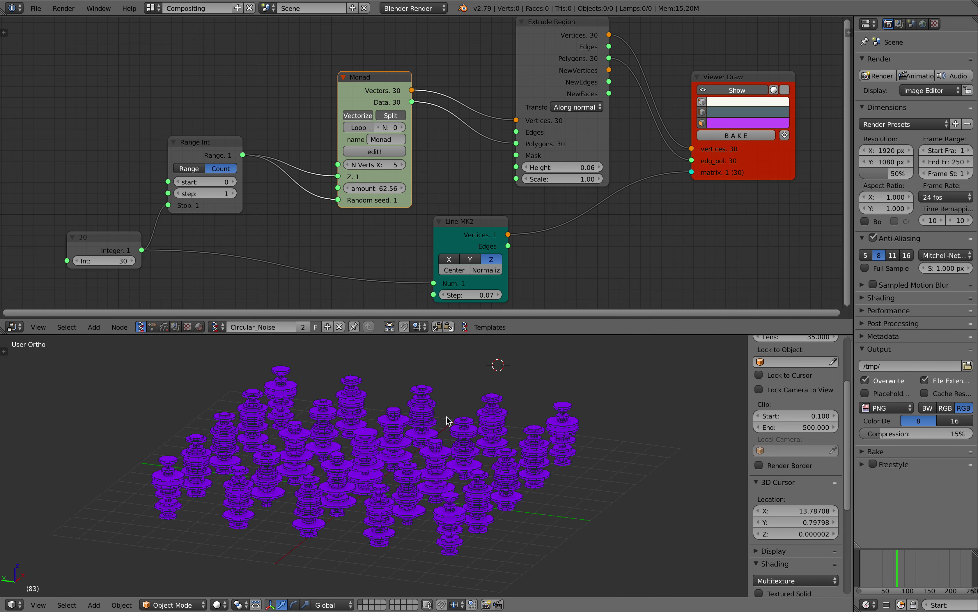
Rearrange the Line MK2, Viewer Draw and Extrude Region nodes into a more compact layout
middle_click_drag(574, 165, 522, 205)
left_click(514, 205)
left_click(414, 209)
middle_click_drag(421, 178, 416, 147)
left_click_drag(418, 232, 484, 219)
left_click_drag(655, 174, 630, 185)
left_click_drag(478, 94, 409, 83)
scroll(412, 150, "down", 1)
middle_click_drag(412, 152, 454, 168)
mouse_move(463, 399)
middle_mouse_down()
mouse_move(439, 404)
mouse_move(465, 412)
middle_mouse_up()
middle_click_drag(344, 188, 361, 169)
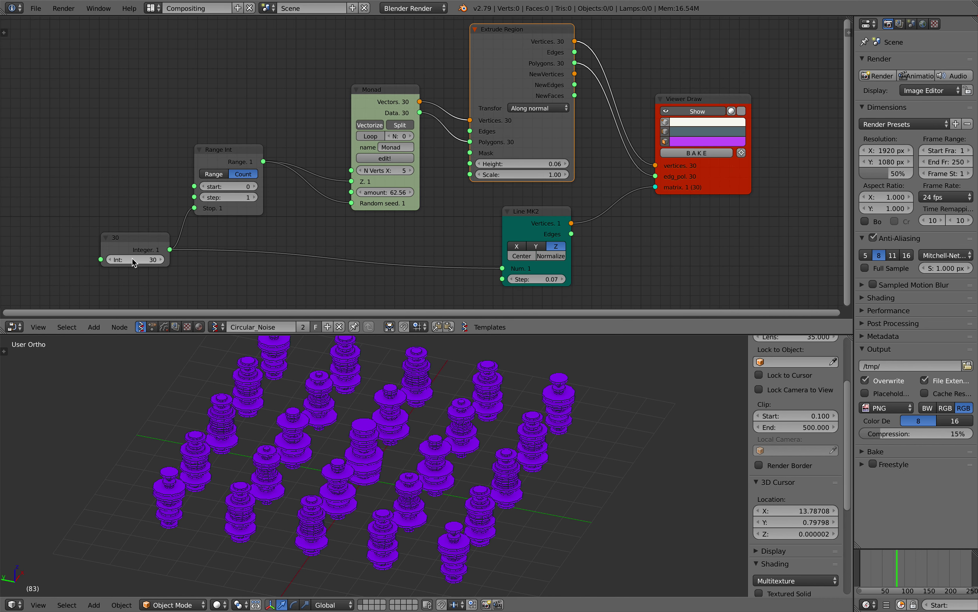
Open the Monad for editing and set the Octaves of its Vector Turbulence node to 3
mouse_move(379, 416)
middle_mouse_down()
mouse_move(370, 421)
mouse_move(380, 418)
middle_mouse_up()
left_click(394, 157)
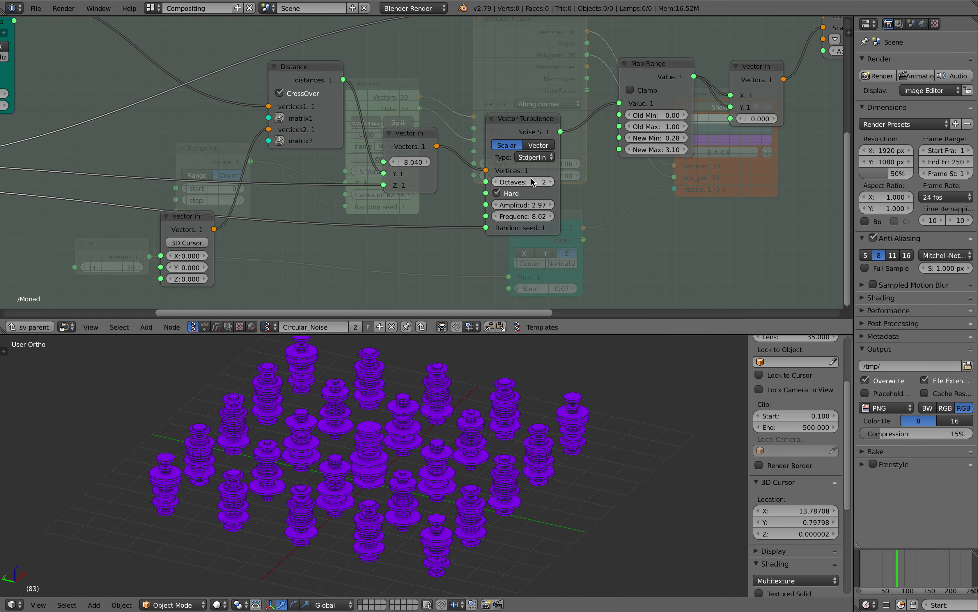
left_click(551, 182)
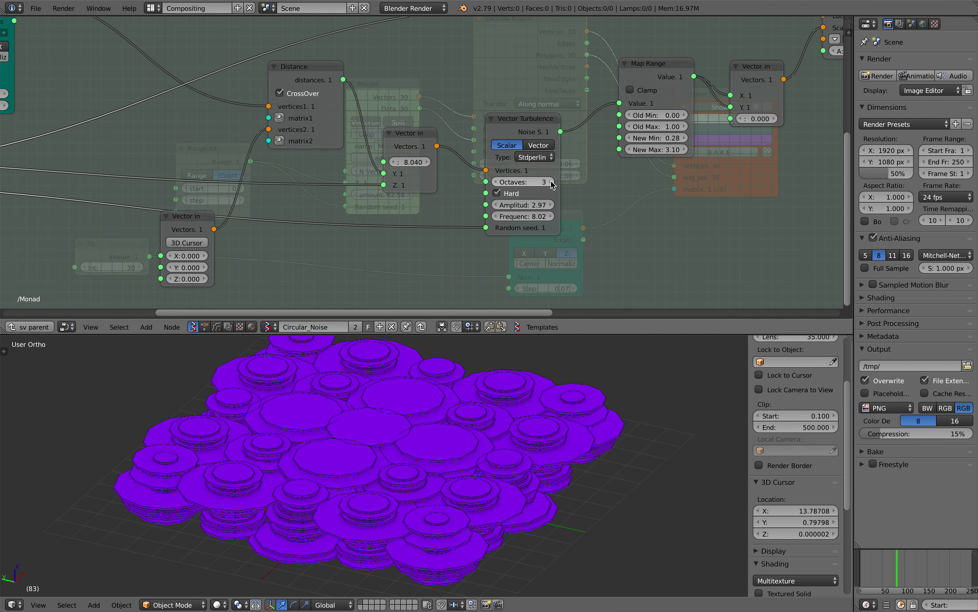
left_click(551, 181)
left_click(498, 182)
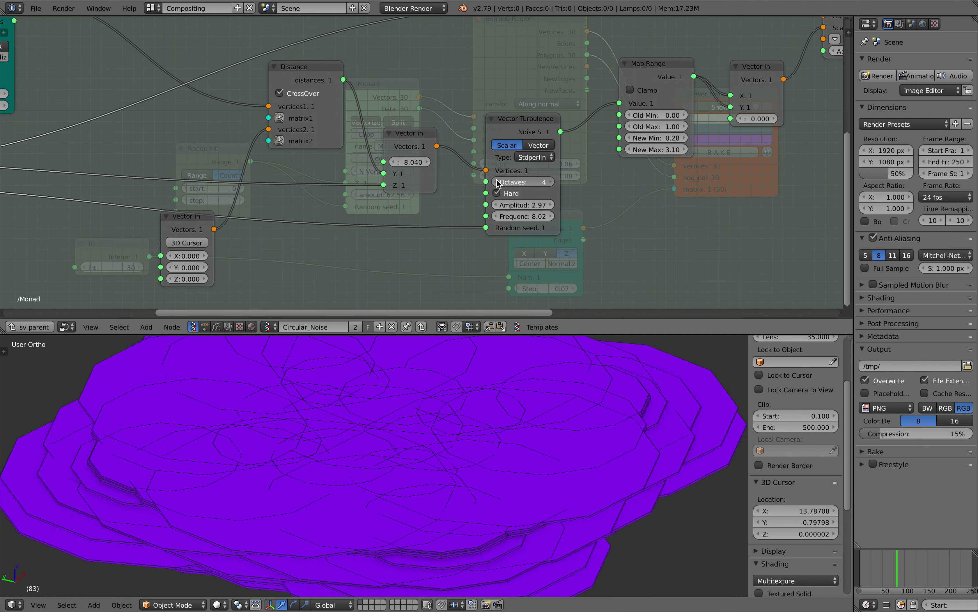
Set New Max on the Map Range node inside the Monad to 1.47
middle_click_drag(628, 153, 512, 194)
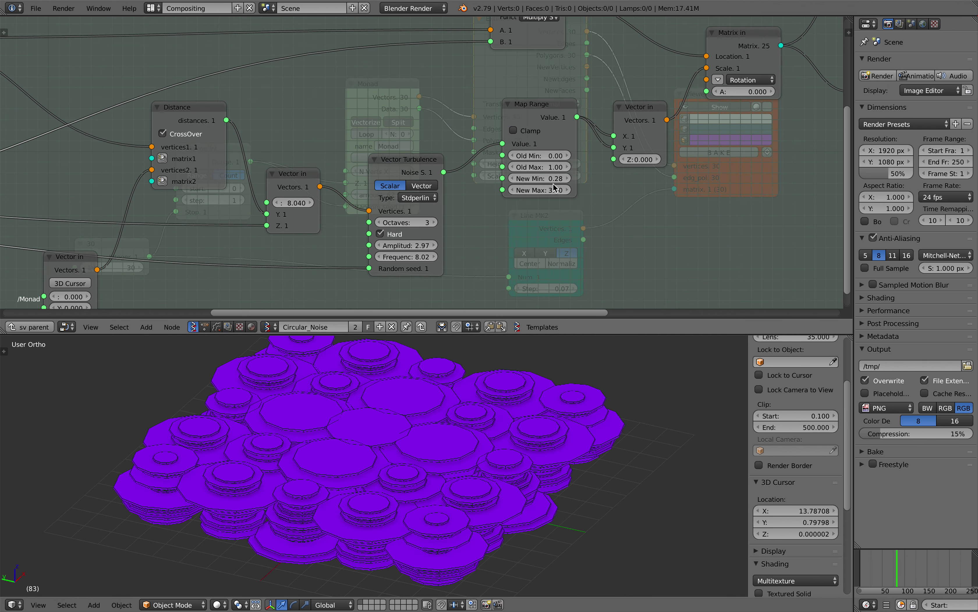
left_click_drag(539, 190, 528, 189)
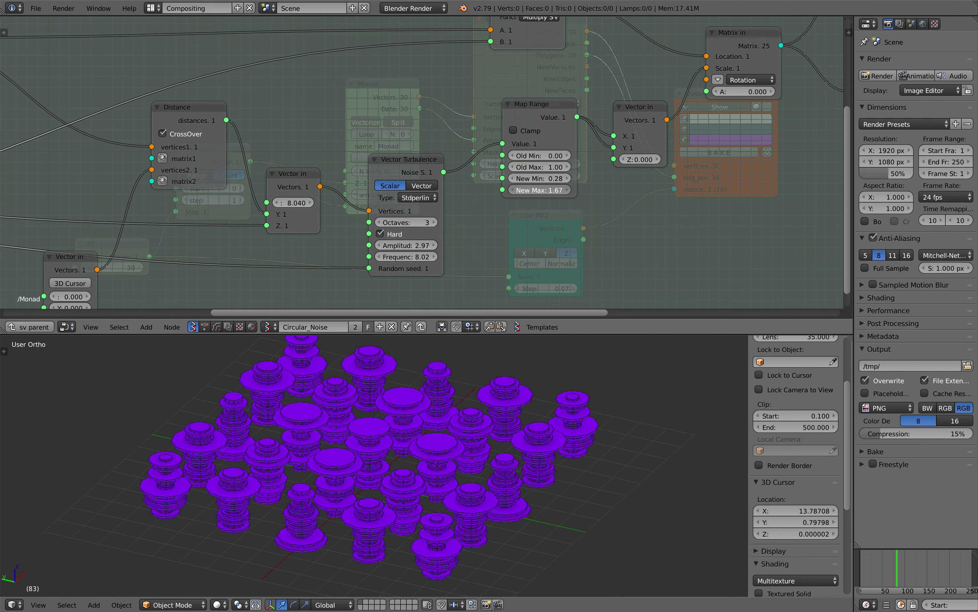
mouse_move(404, 452)
middle_mouse_down()
mouse_move(425, 435)
mouse_move(469, 463)
mouse_move(407, 478)
mouse_move(400, 448)
middle_mouse_up()
scroll(400, 448, "up", 4)
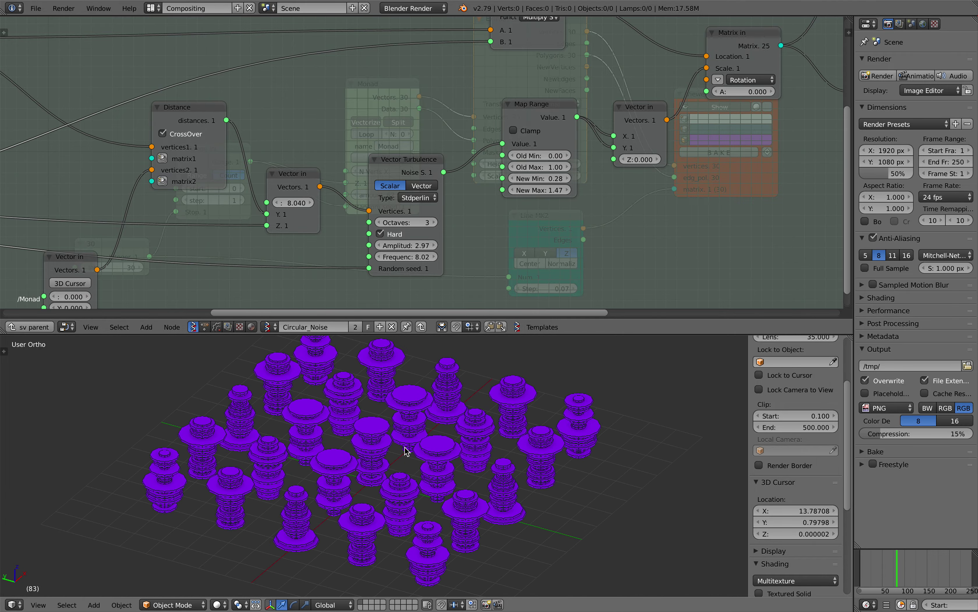
scroll(410, 214, "down", 3)
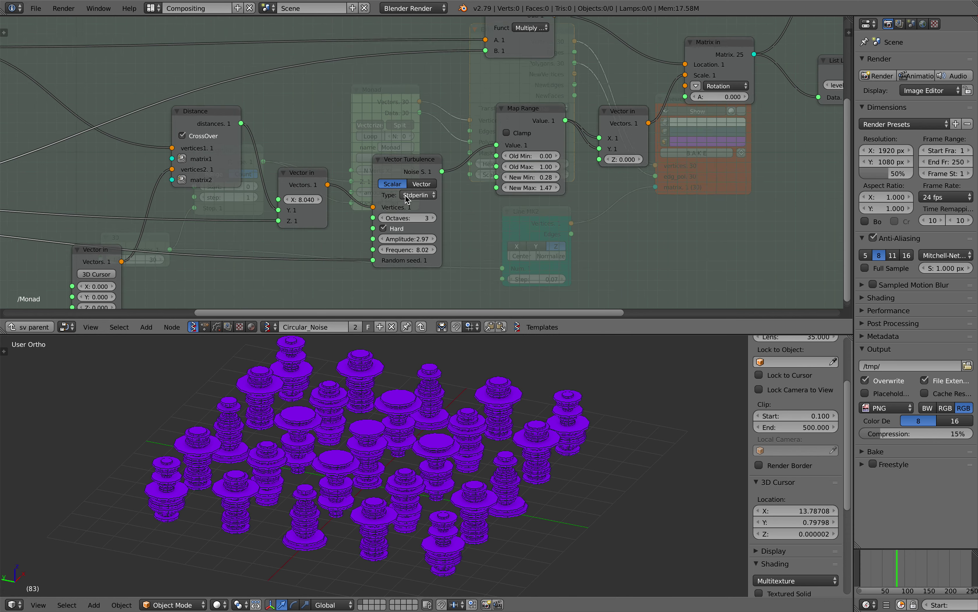
Switch to Safari and review the LIVENODING 908 GitHub issue with its node setup images and noise test files
key("ctrl+Right")
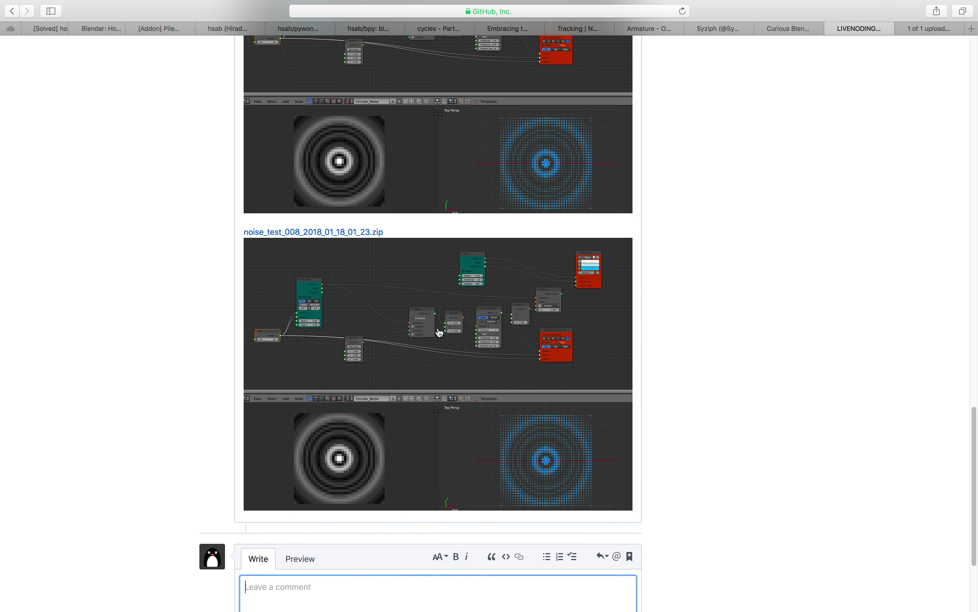
scroll(437, 332, "up", 10)
scroll(420, 295, "up", 10)
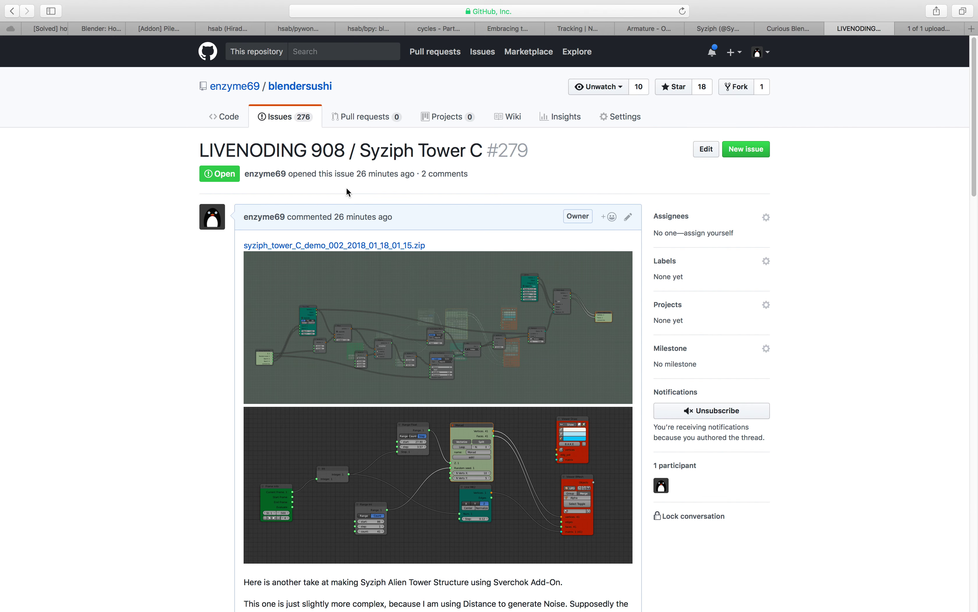
scroll(400, 260, "down", 20)
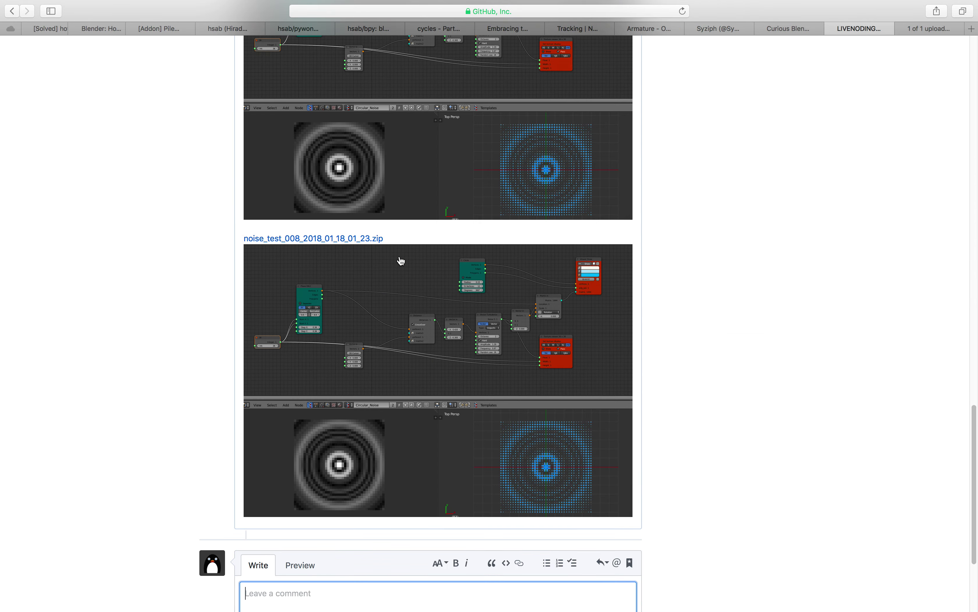
Switch back to Blender and return from the Monad to the parent node tree
key("ctrl+Left")
mouse_move(414, 401)
middle_mouse_down()
mouse_move(475, 400)
mouse_move(483, 408)
mouse_move(434, 420)
mouse_move(402, 413)
middle_mouse_up()
scroll(343, 266, "down", 2)
middle_click_drag(343, 265, 415, 251)
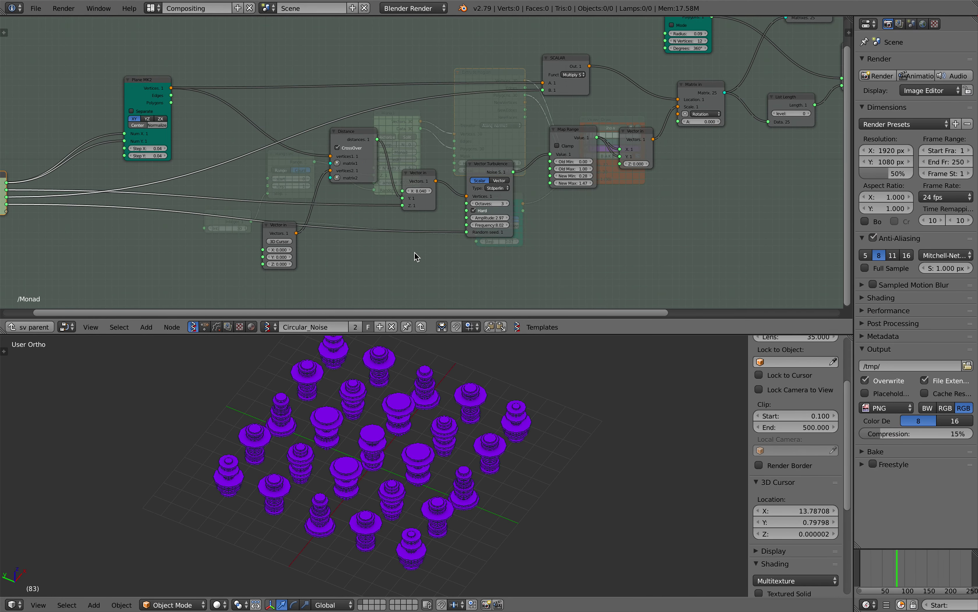
scroll(241, 177, "down", 1)
left_click(29, 327)
scroll(465, 196, "up", 4)
scroll(457, 196, "up", 1)
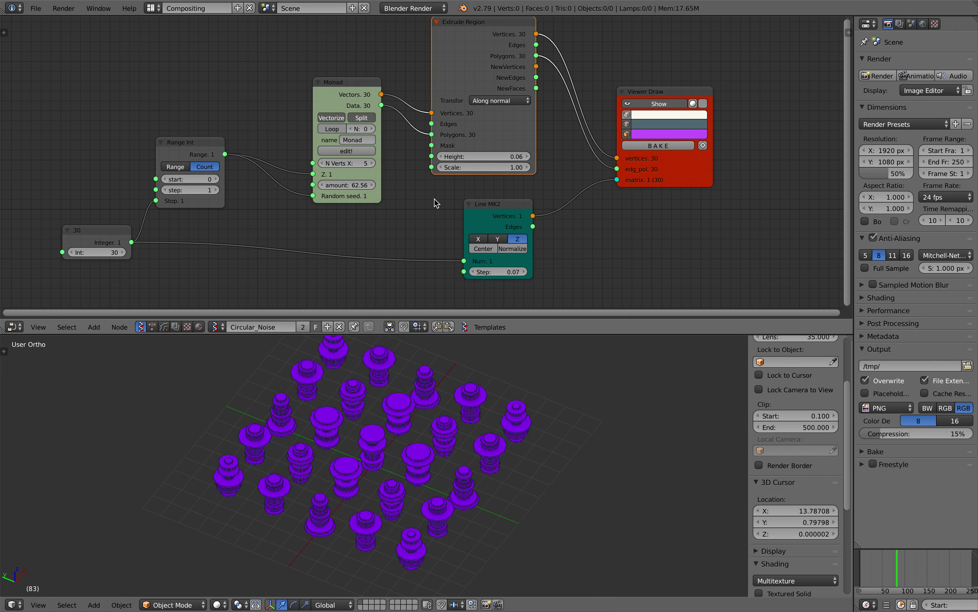
mouse_move(398, 406)
middle_mouse_down()
mouse_move(426, 393)
mouse_move(401, 408)
middle_mouse_up()
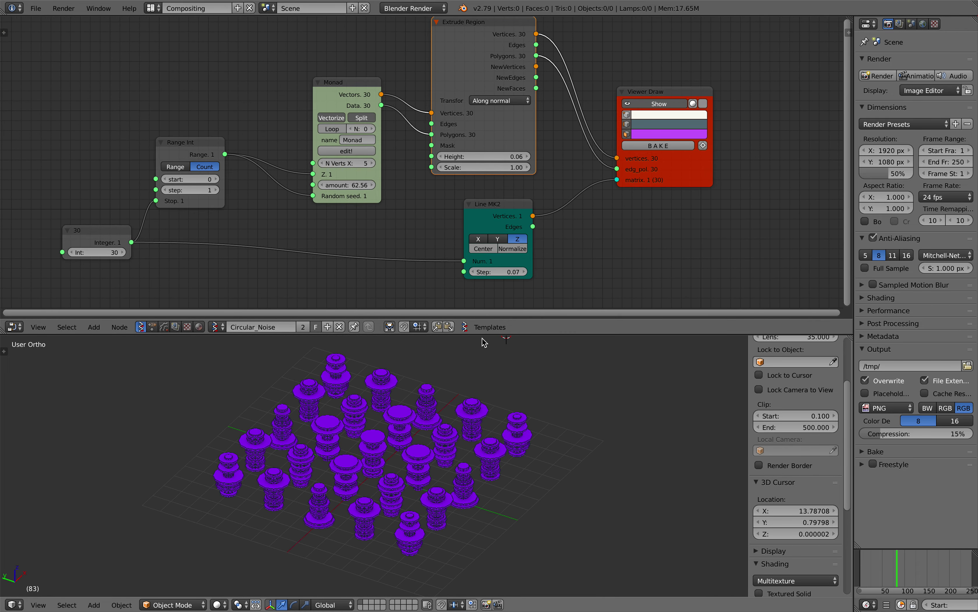
Switch to Safari, view the alien skyscraper post on the open Twitter profile, and return to Blender
key("ctrl+Right")
scroll(641, 269, "up", 1)
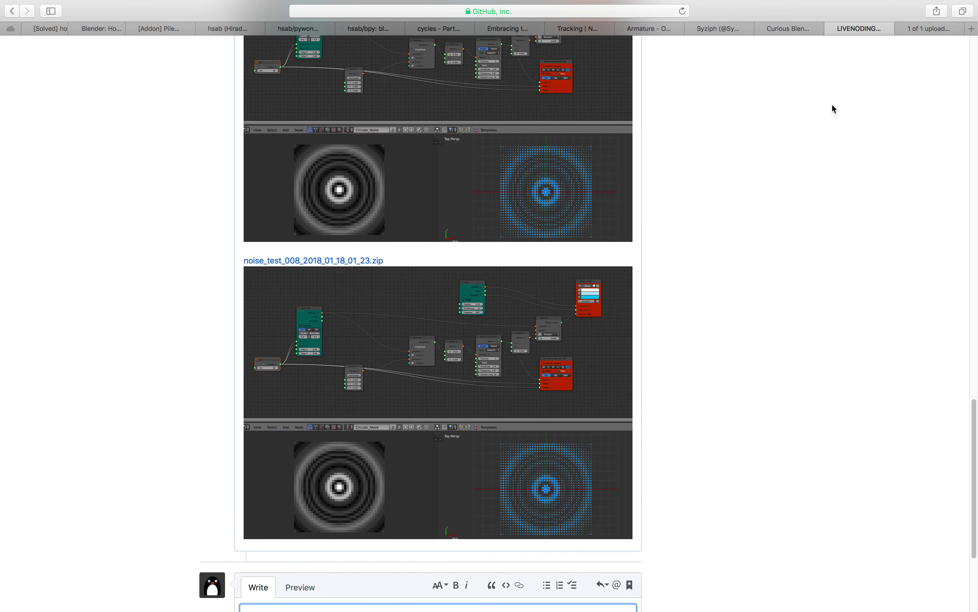
left_click(724, 32)
scroll(457, 361, "down", 5)
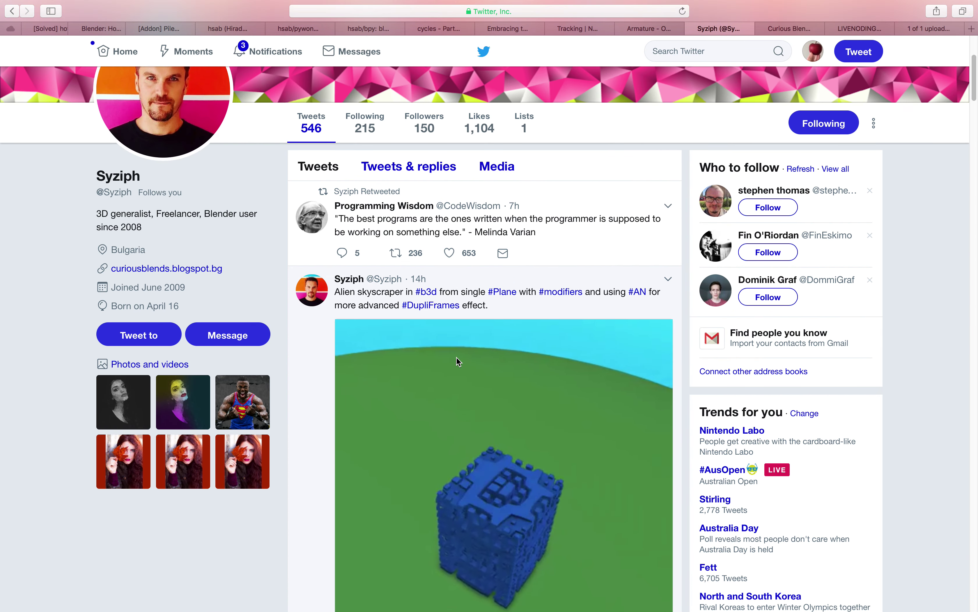
scroll(457, 362, "down", 3)
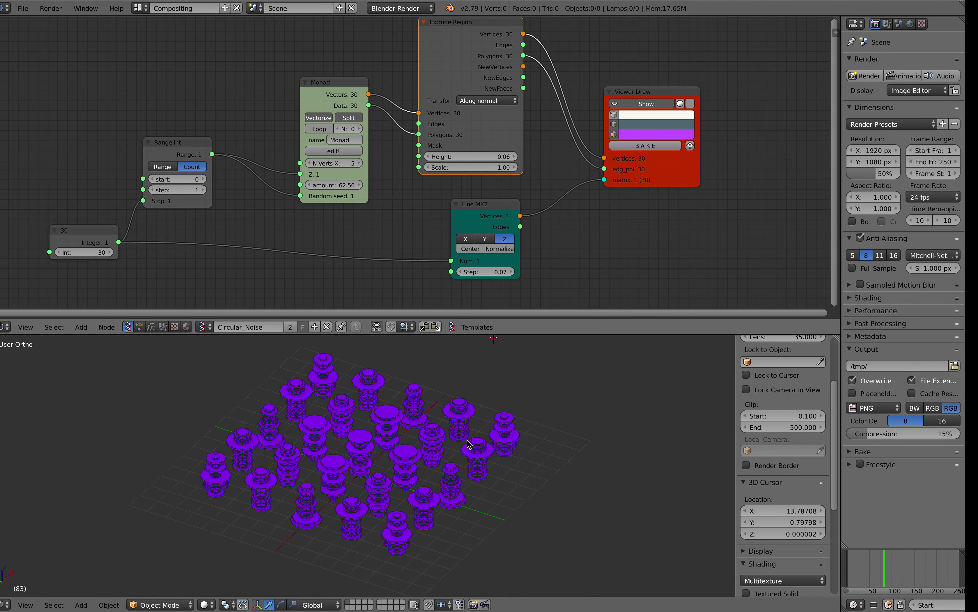
middle_click_drag(469, 445, 442, 441)
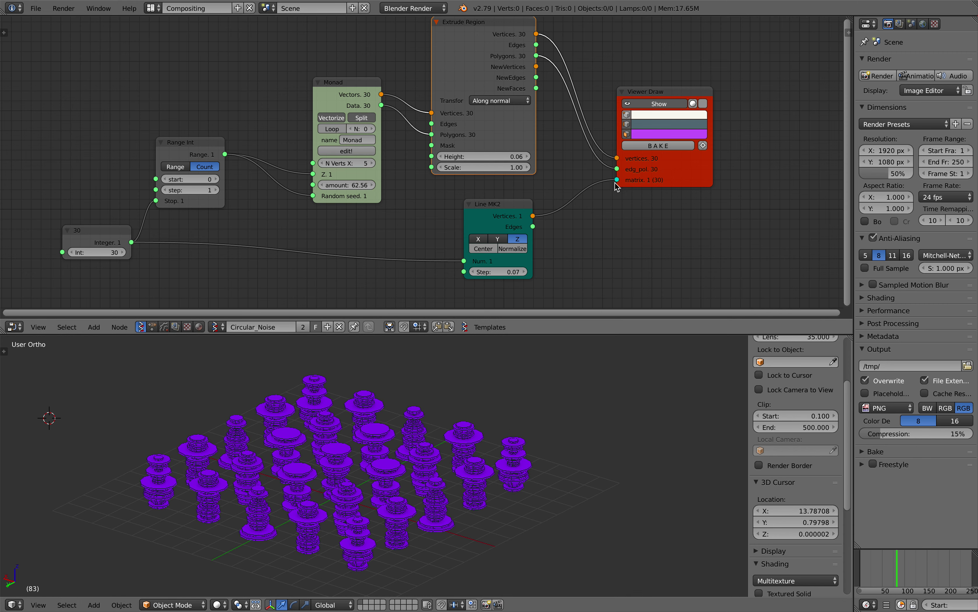